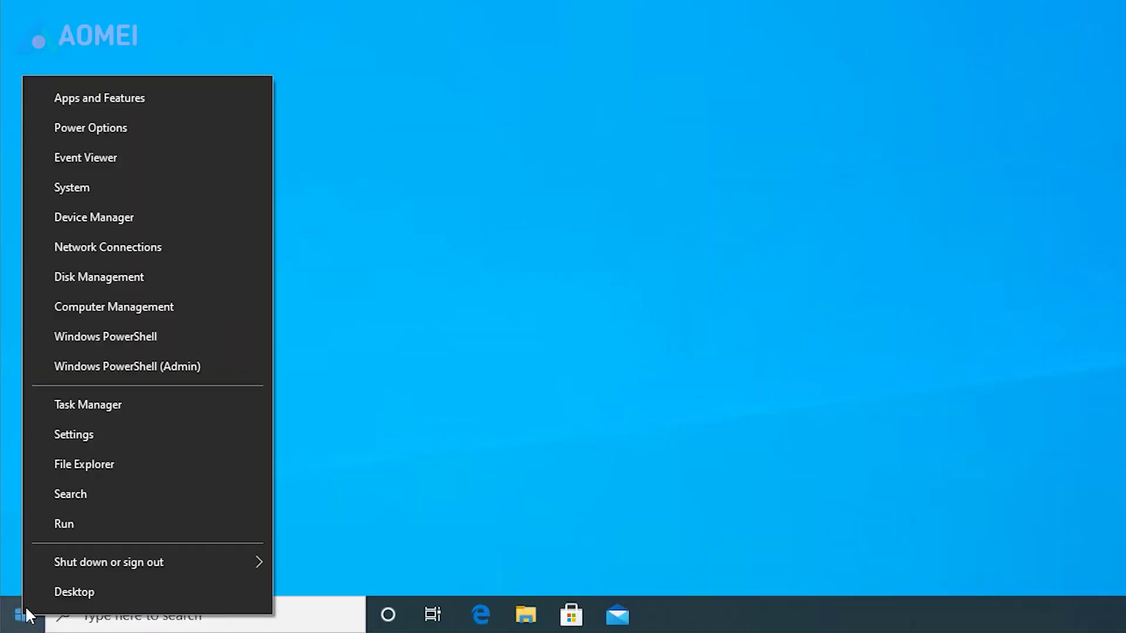
Open Task Manager, locate Windows Explorer in the process list, and restart it.
click(93, 404)
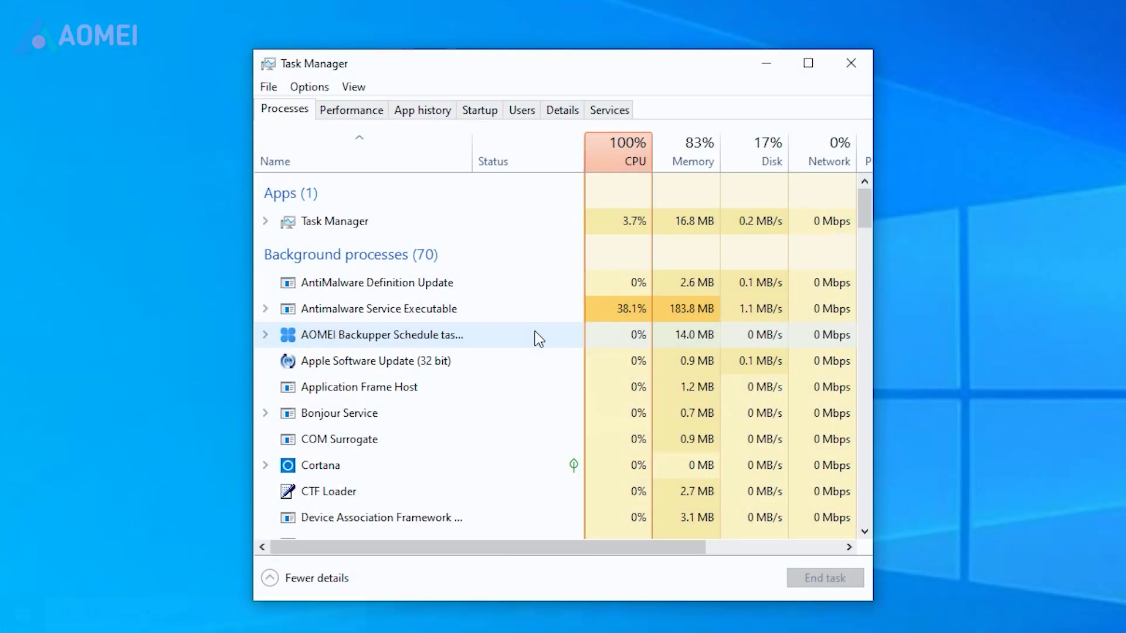
drag(865, 206, 836, 519)
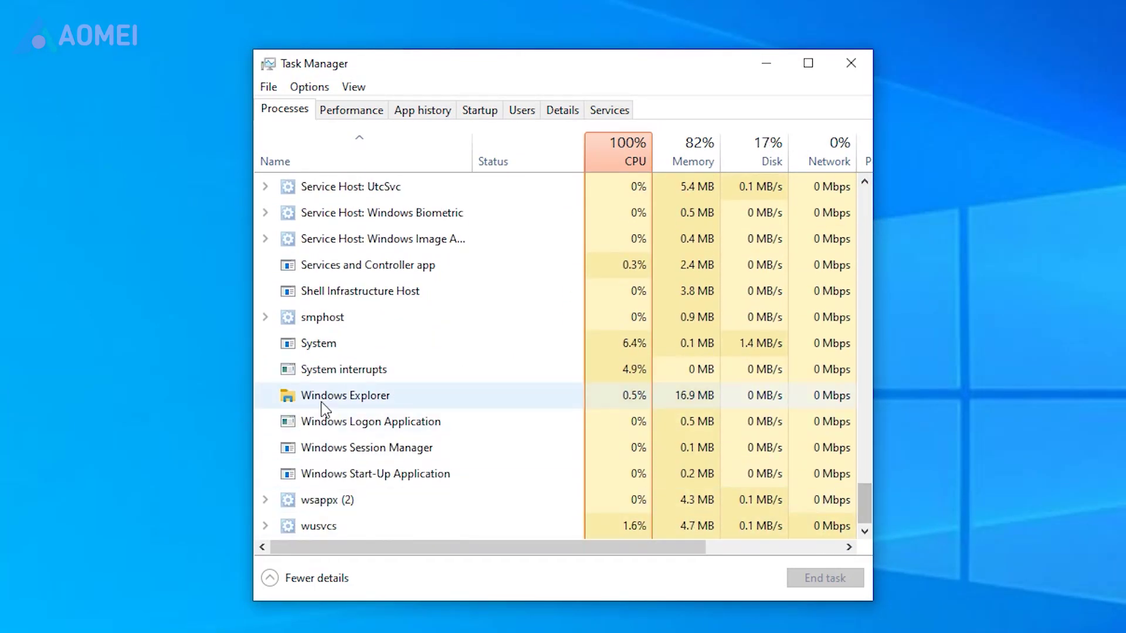
click(297, 400)
right_click(426, 395)
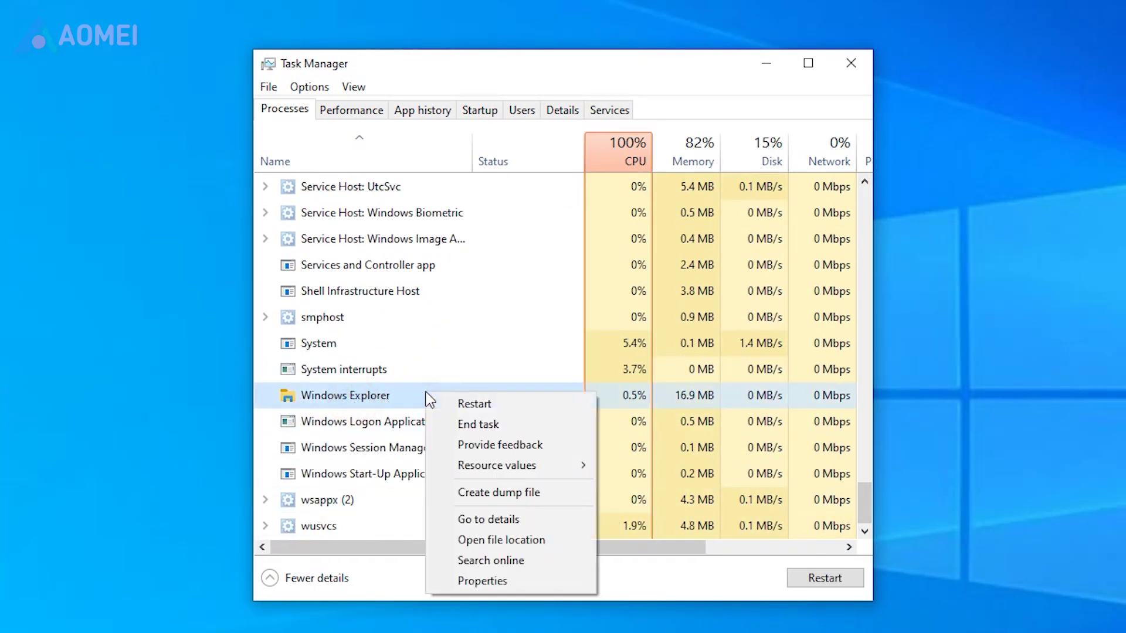
click(463, 404)
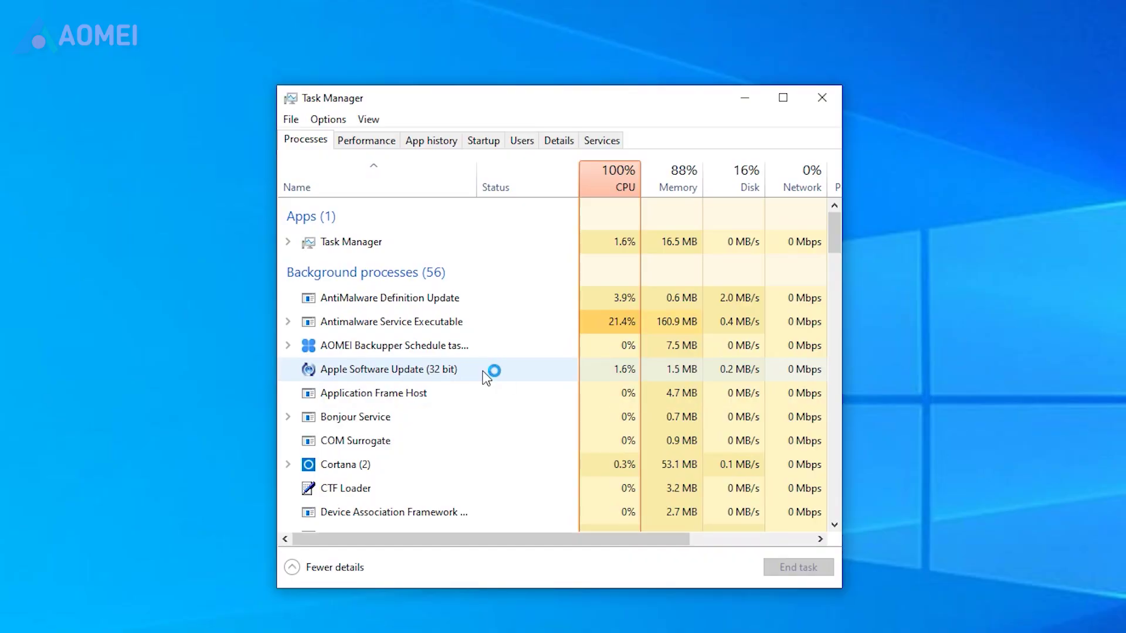
End the Apple Software Update (32 bit) process in Task Manager.
right_click(484, 375)
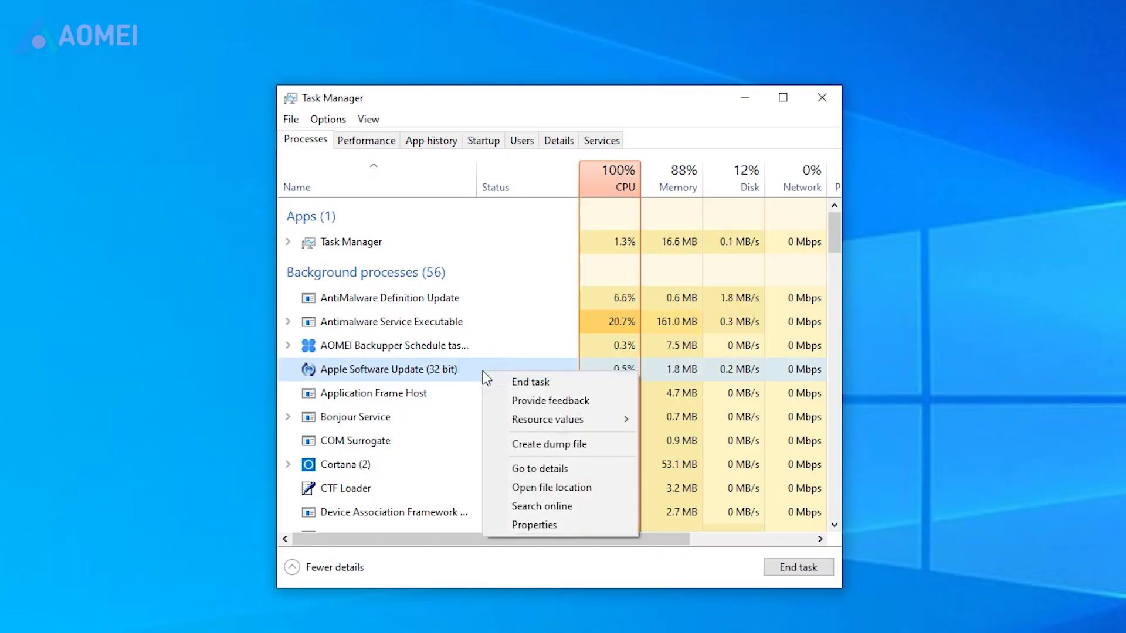
click(512, 384)
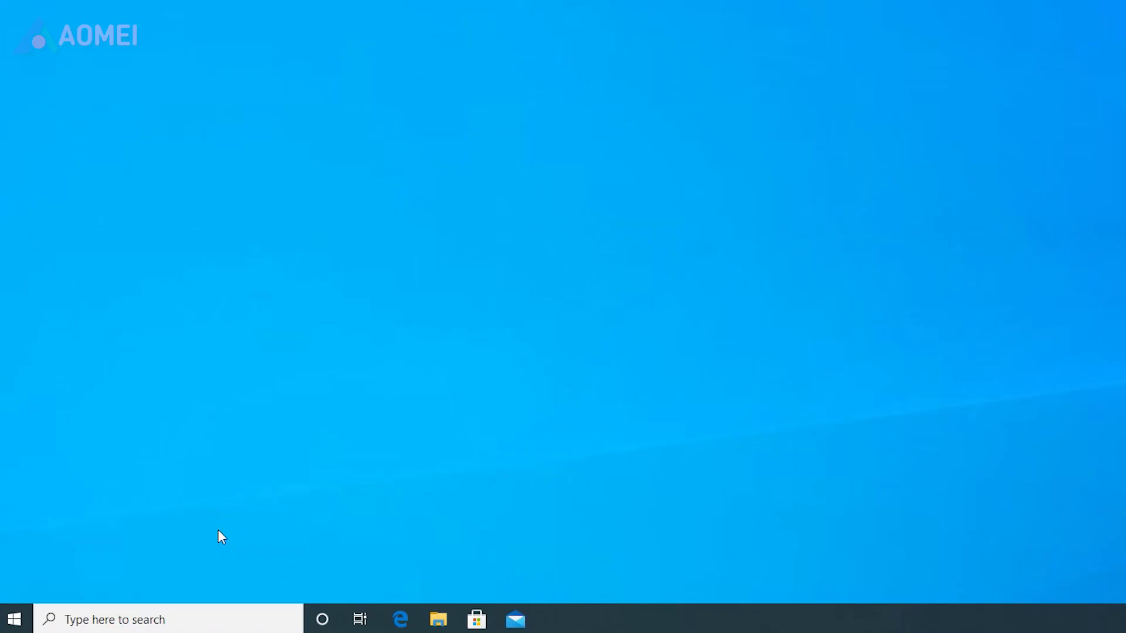
Open the %temp% folder from the Run box and select all 42 items.
key(super+r)
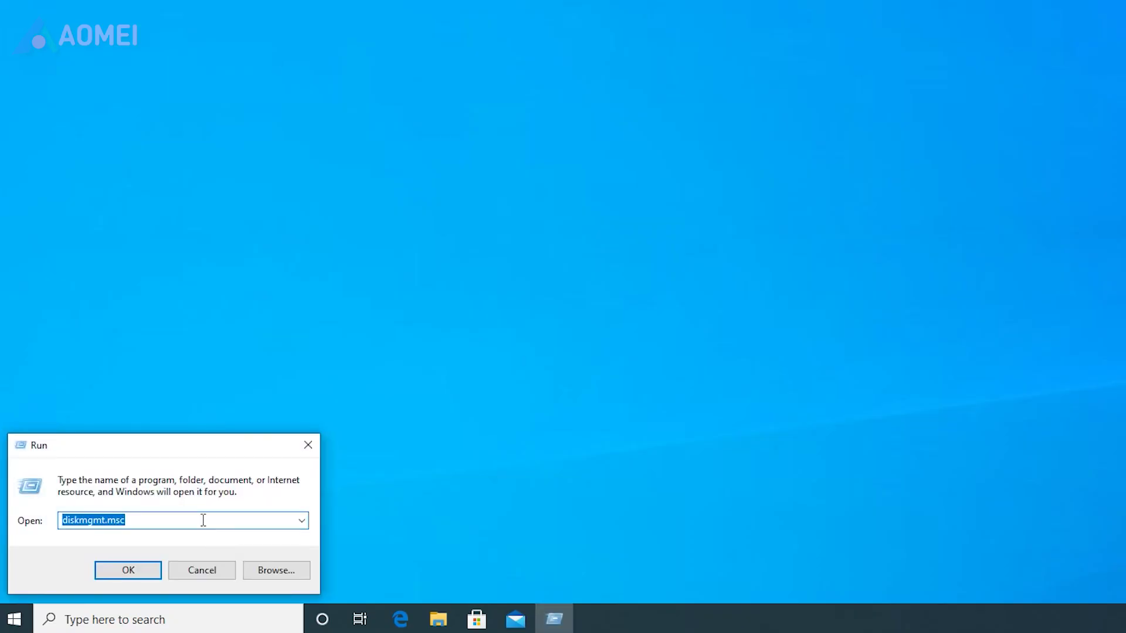
text(%temp%)
click(125, 570)
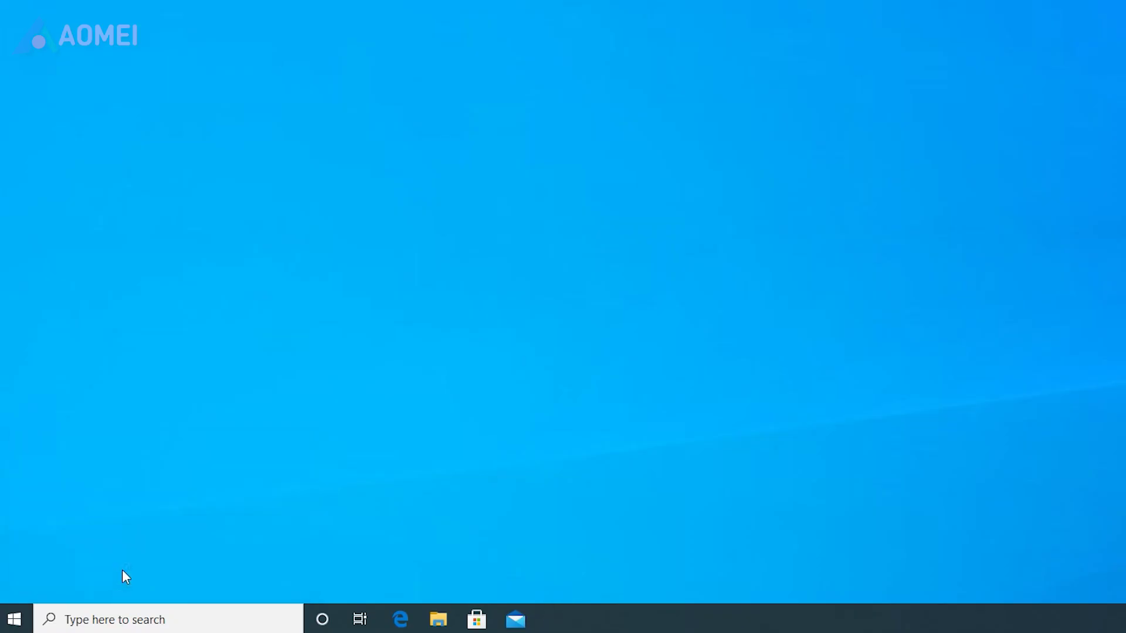
key(ctrl+a)
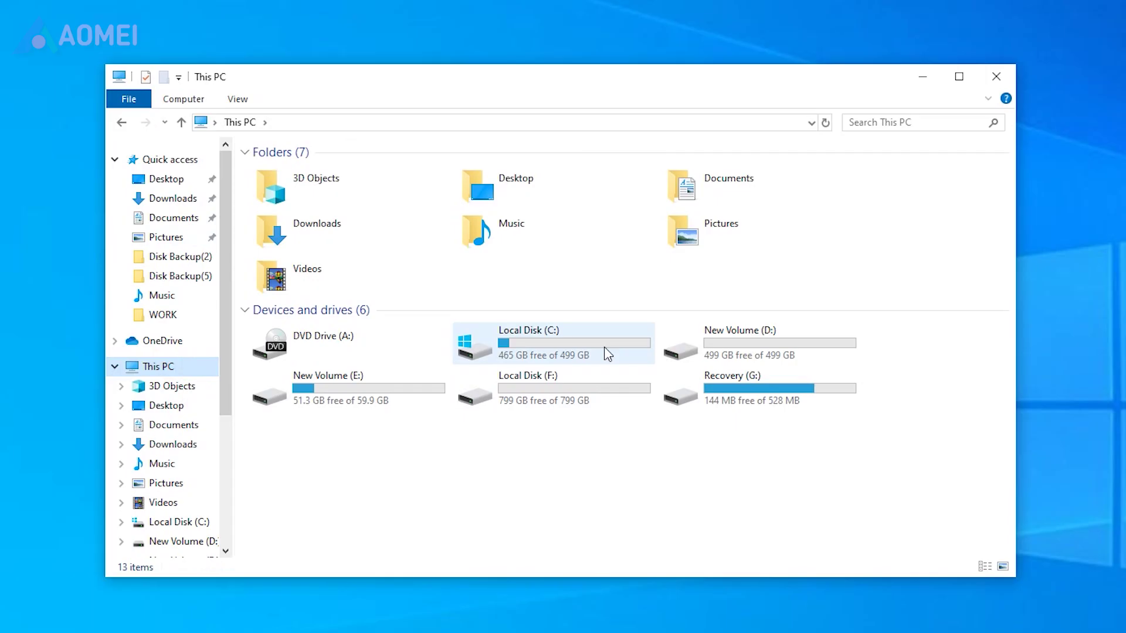
Run Disk Cleanup on Local Disk (C:), permanently deleting 19.1 MB of Thumbnails.
click(604, 346)
right_click(603, 346)
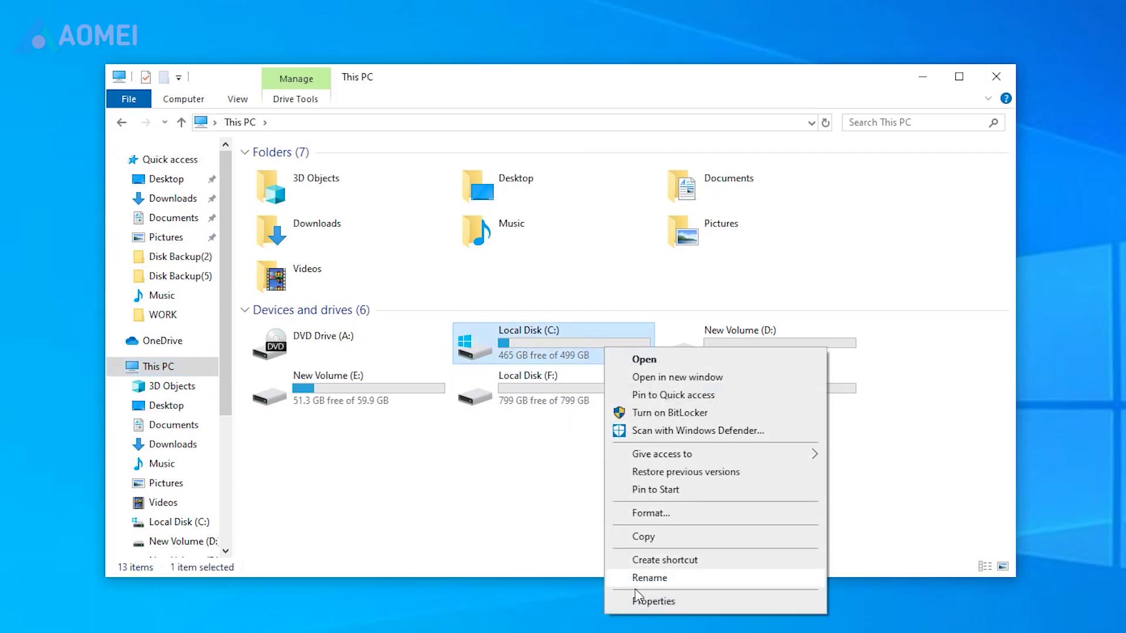
click(648, 601)
click(696, 418)
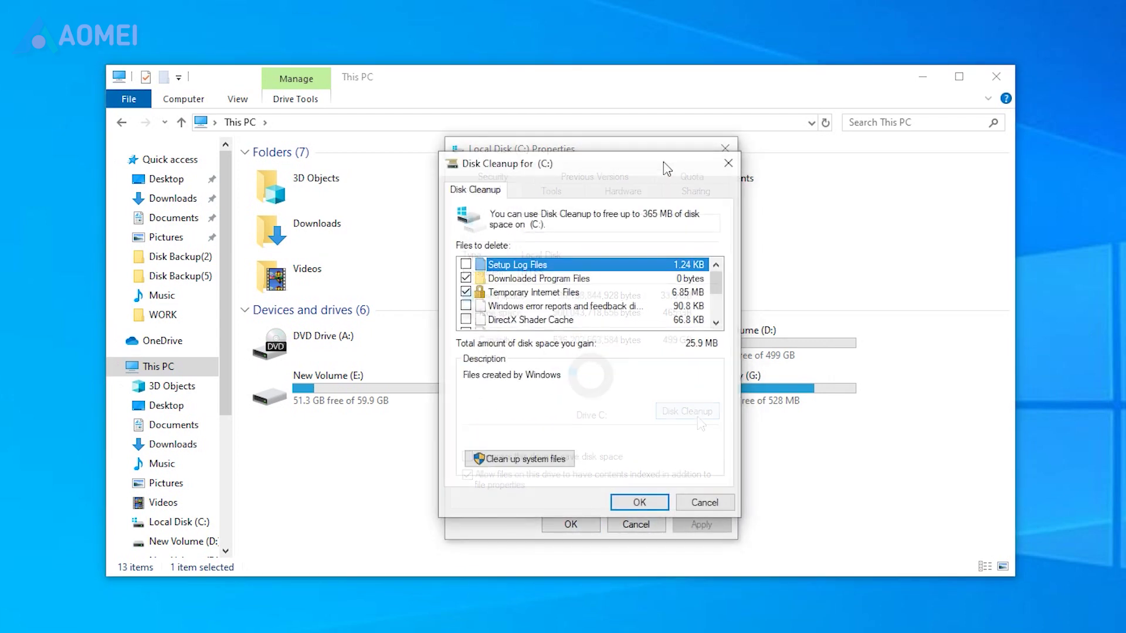
scroll(658, 309, down, 1)
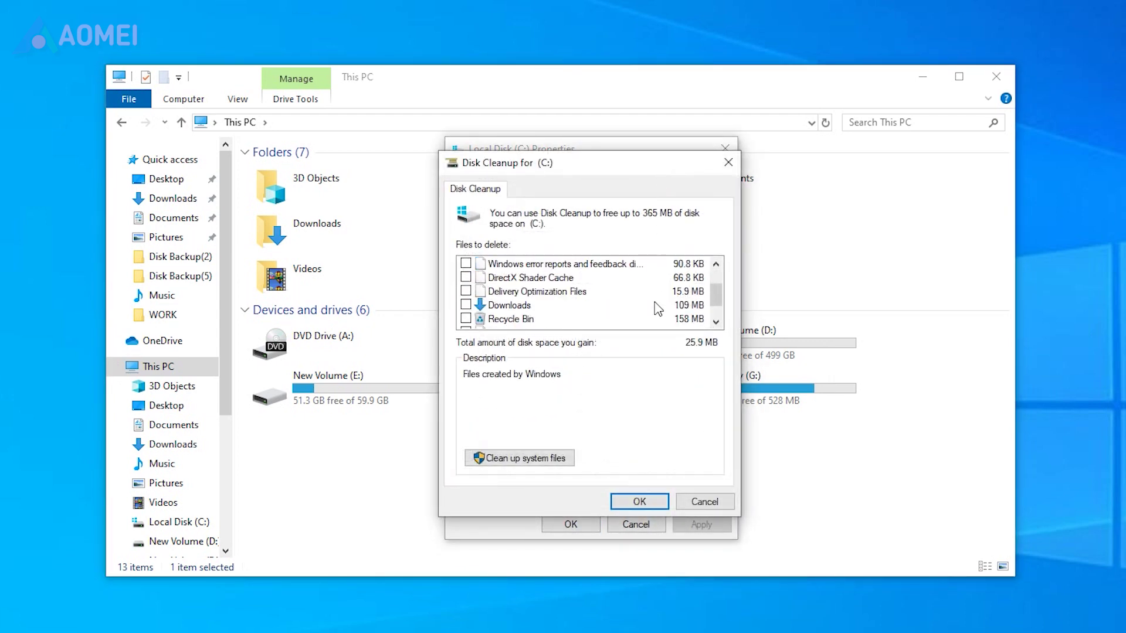
scroll(657, 309, down, 1)
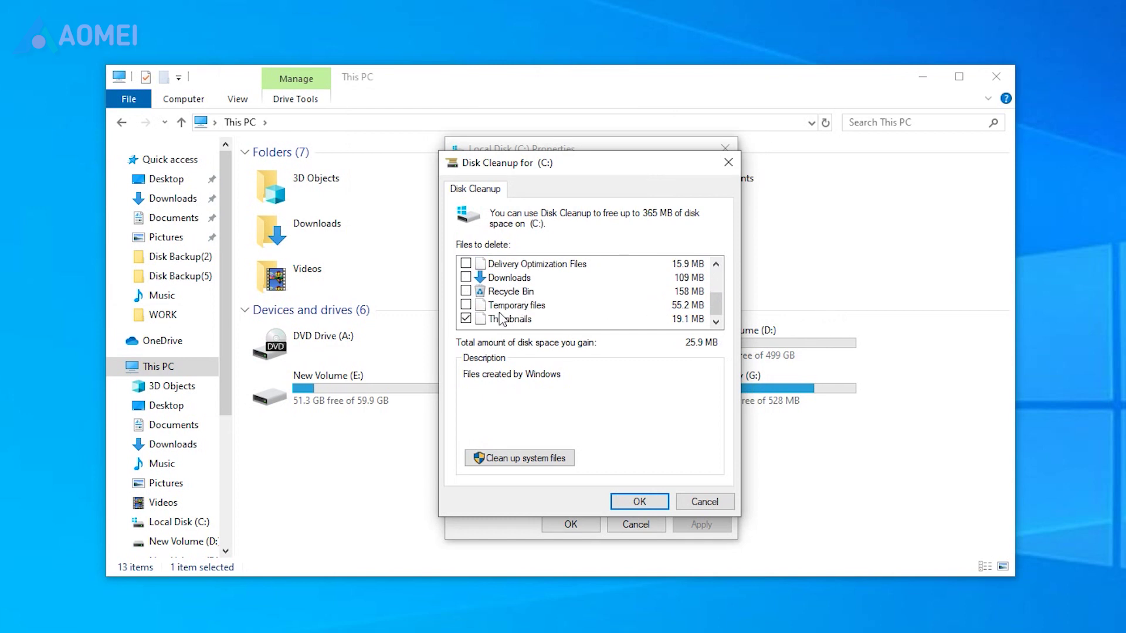
click(640, 501)
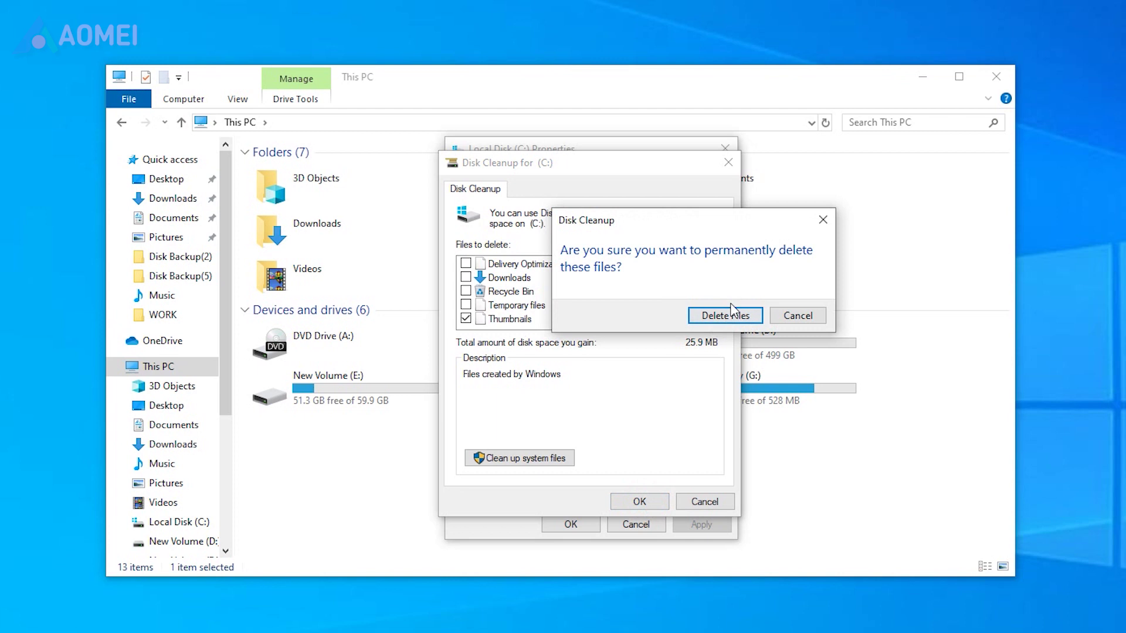
click(730, 316)
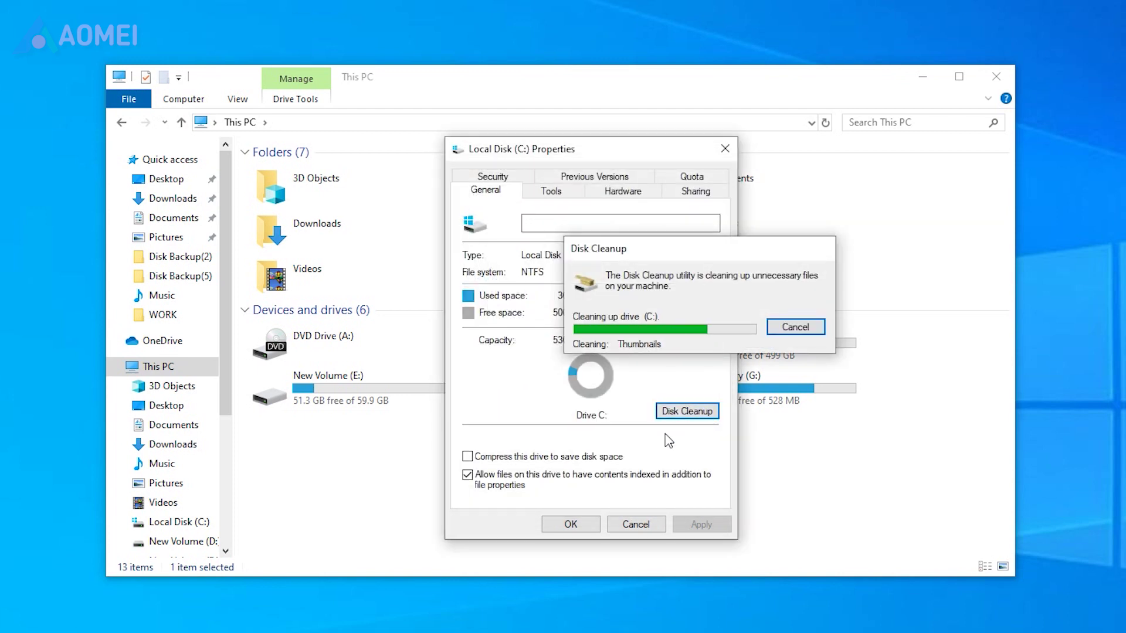
click(582, 523)
click(595, 506)
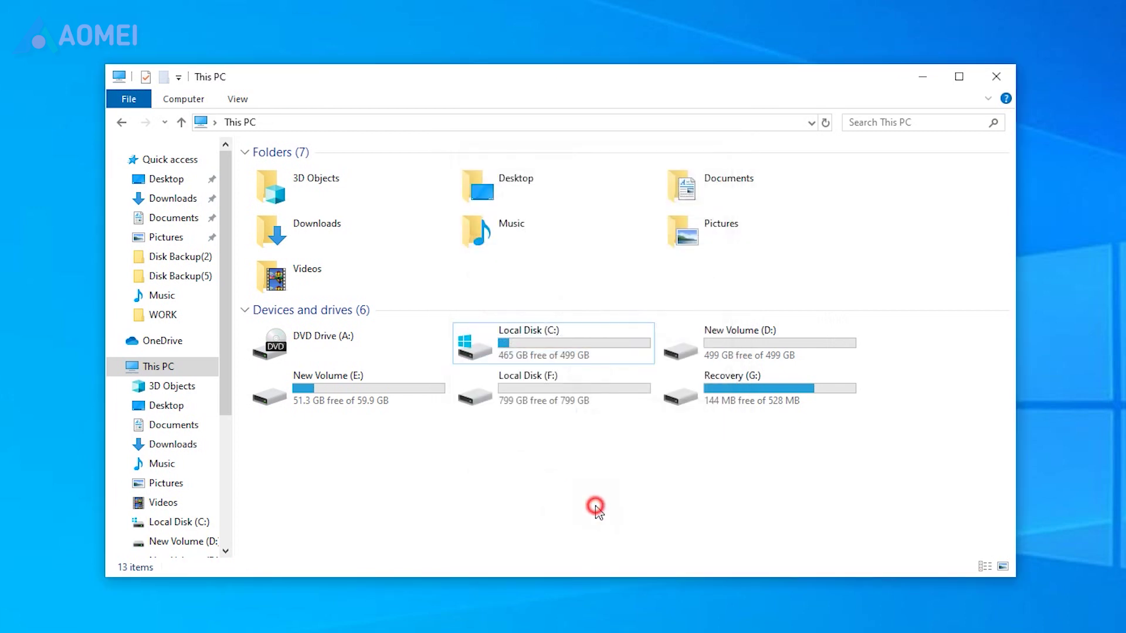
Enable 'Always show icons, never thumbnails' in Folder Options and apply it.
click(243, 99)
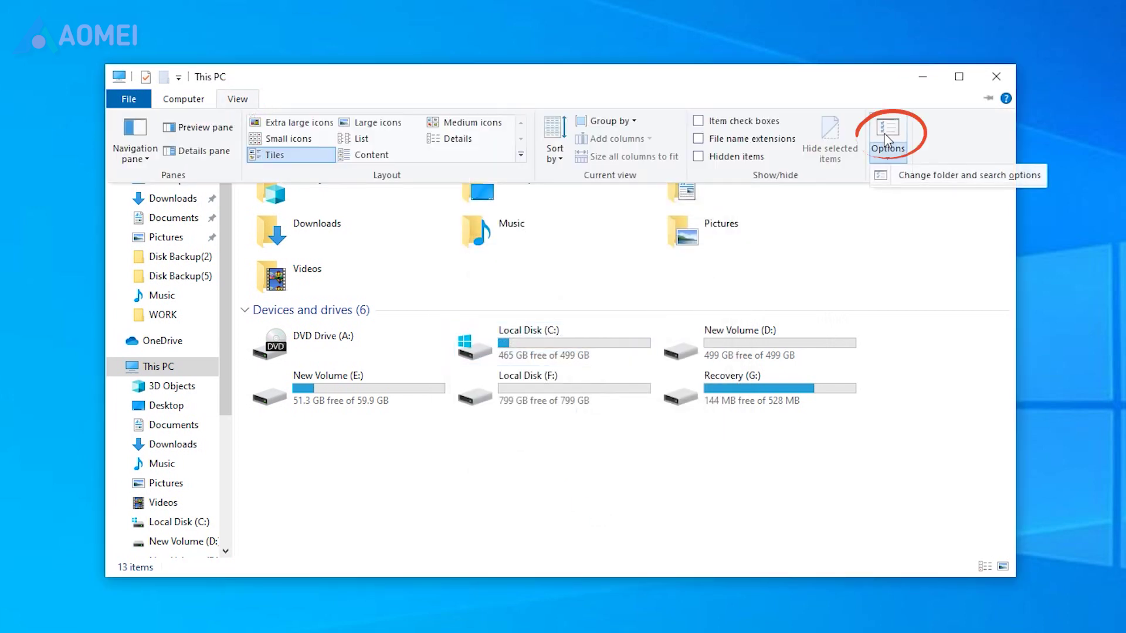
click(887, 155)
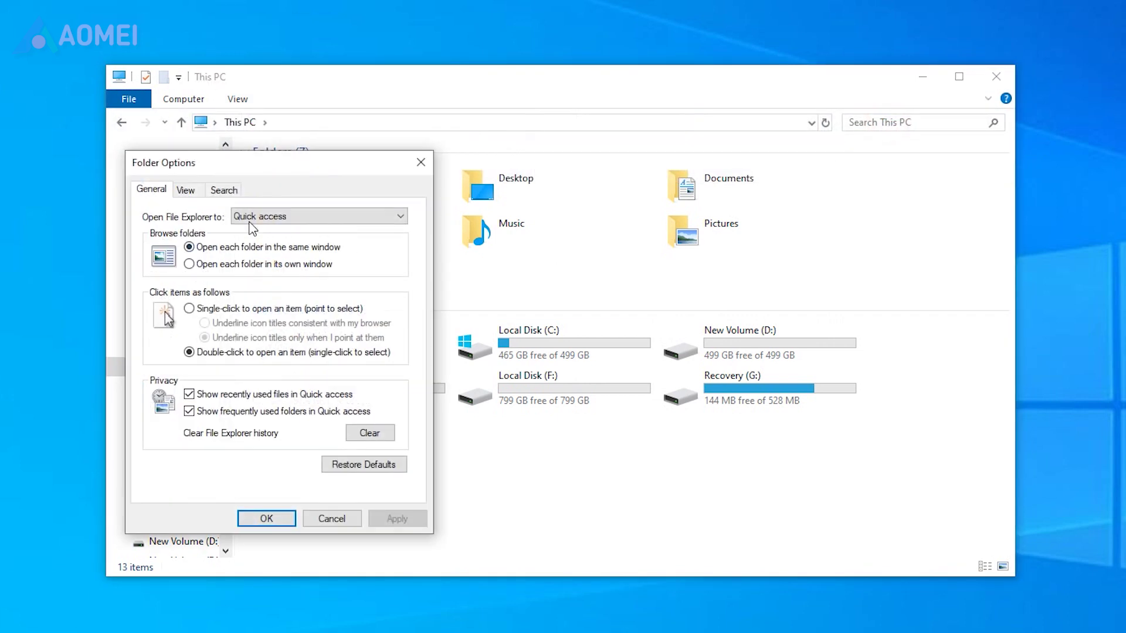
click(187, 190)
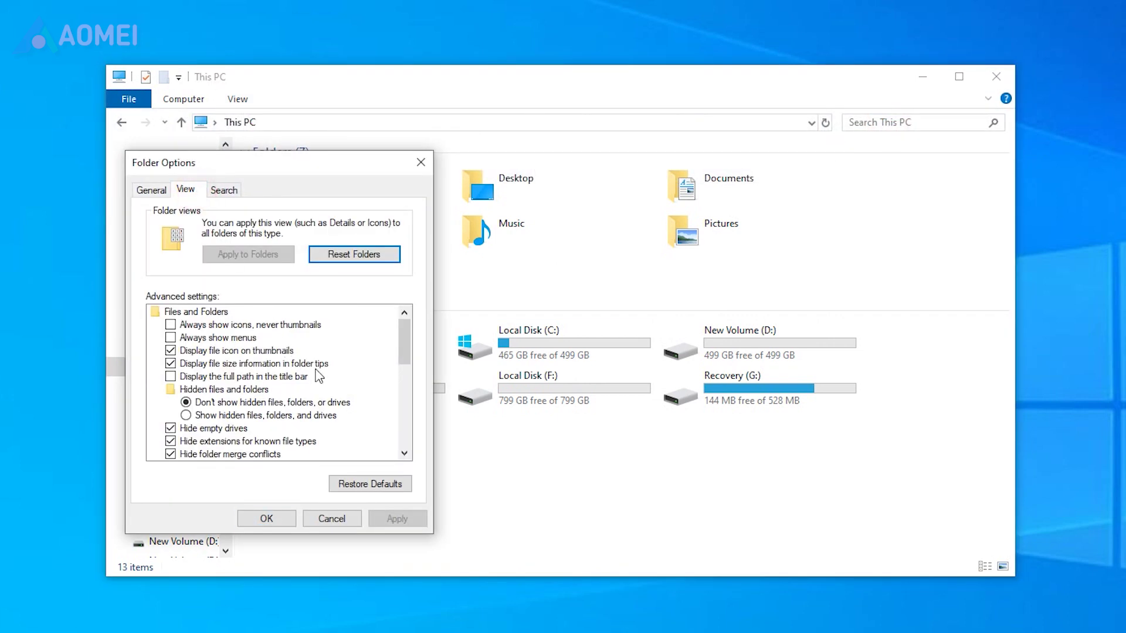
click(171, 326)
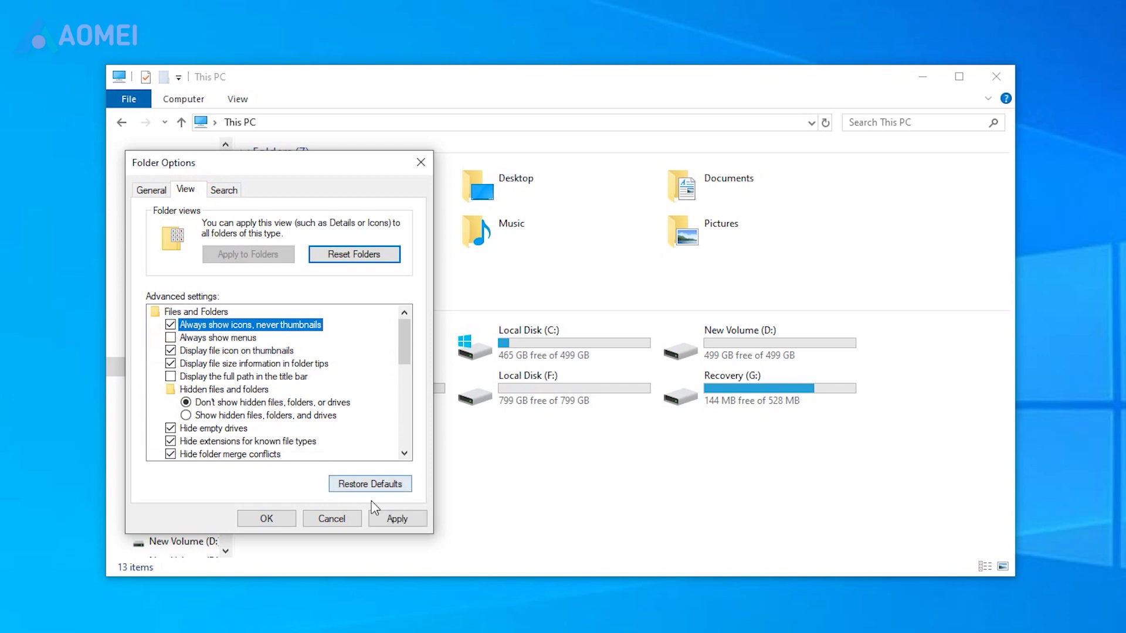
click(397, 518)
click(266, 518)
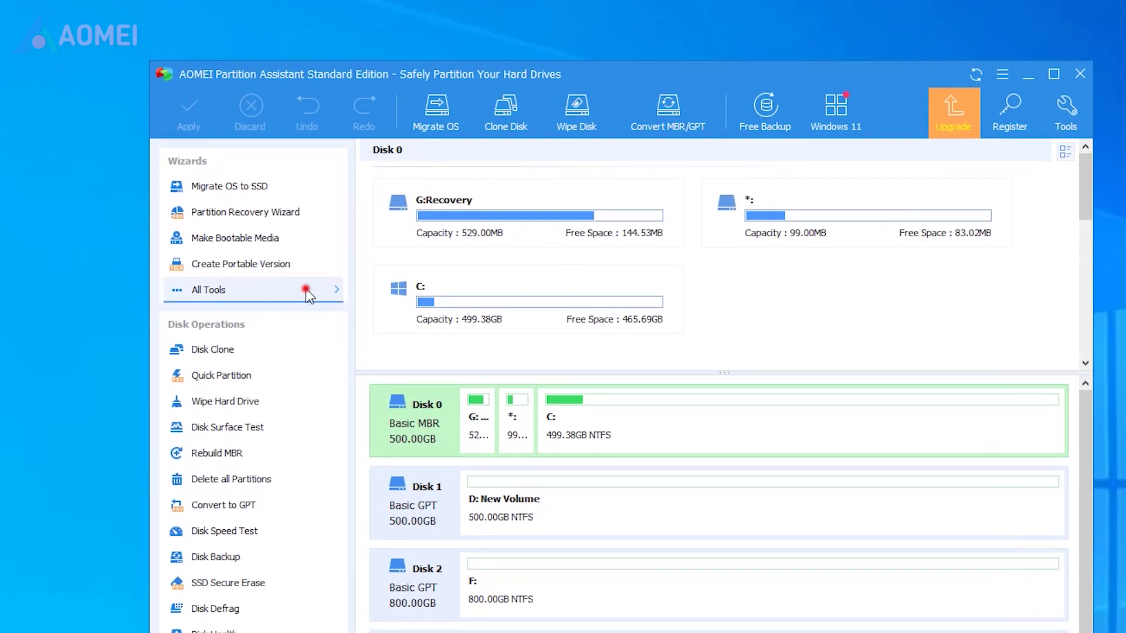
Scan with PC Cleaner, check the Temporary Files details, and clean all 653.34 MB of junk.
click(302, 273)
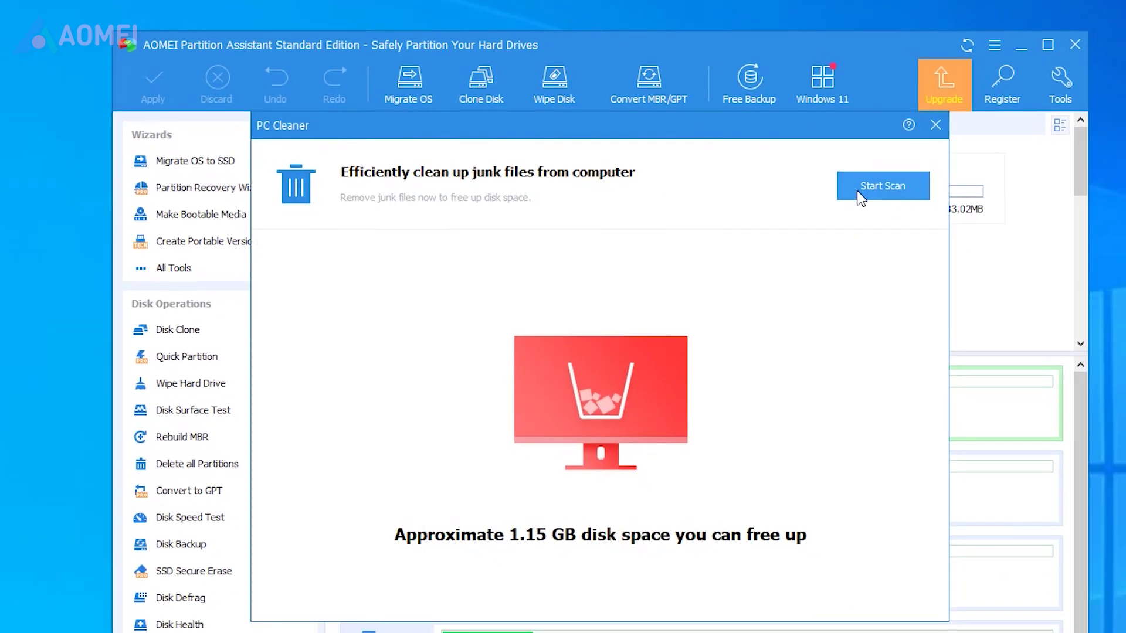
click(857, 192)
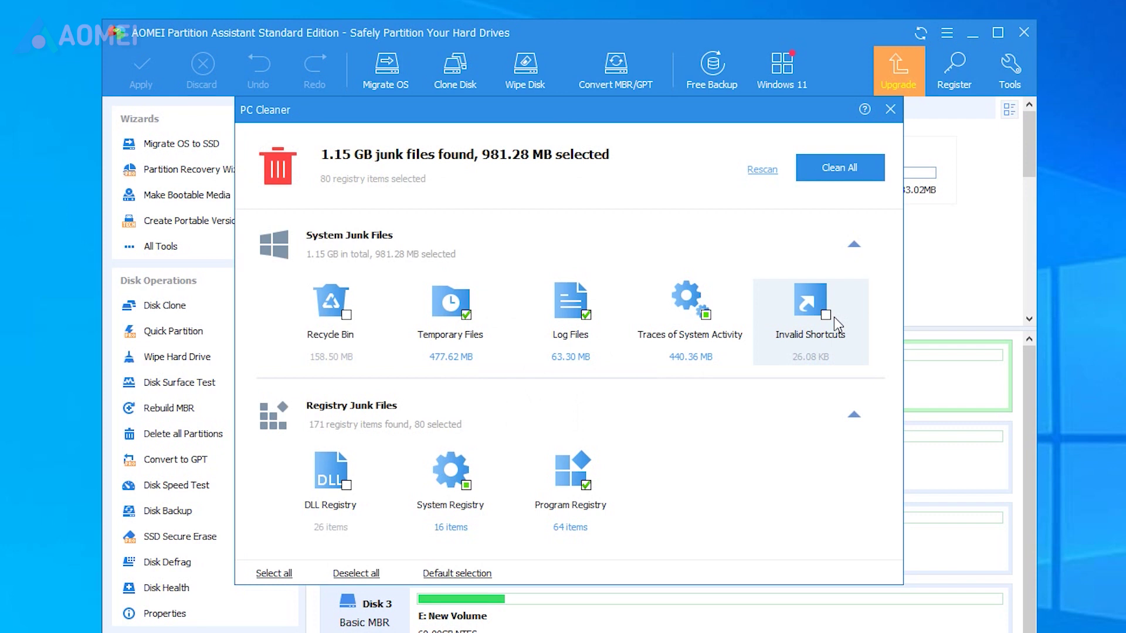
click(466, 303)
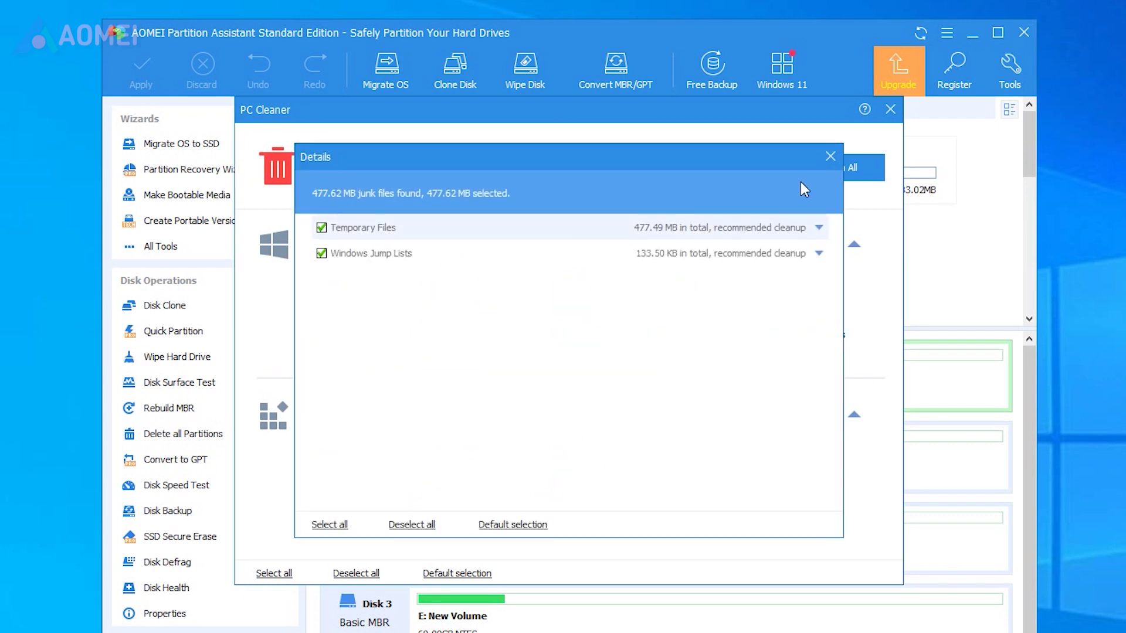
click(829, 157)
click(835, 168)
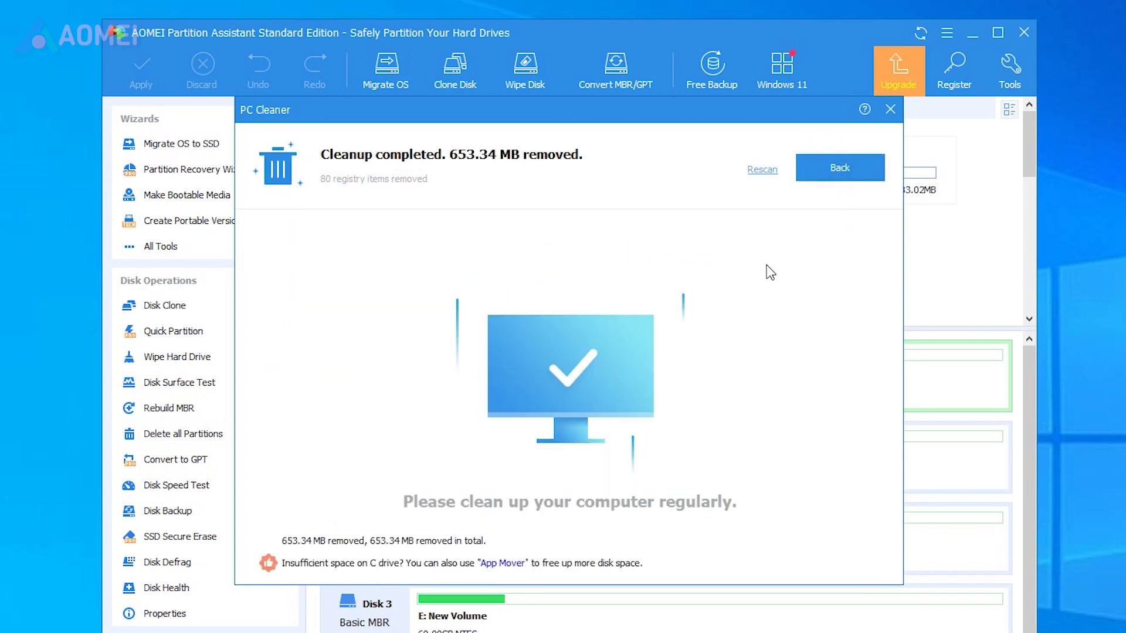
click(827, 171)
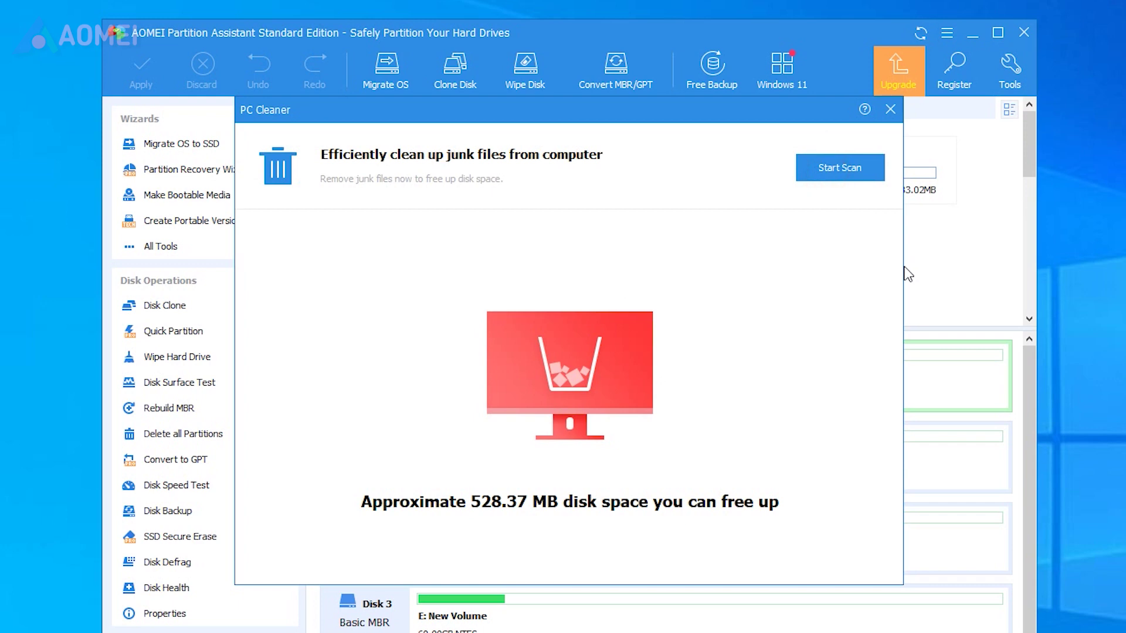